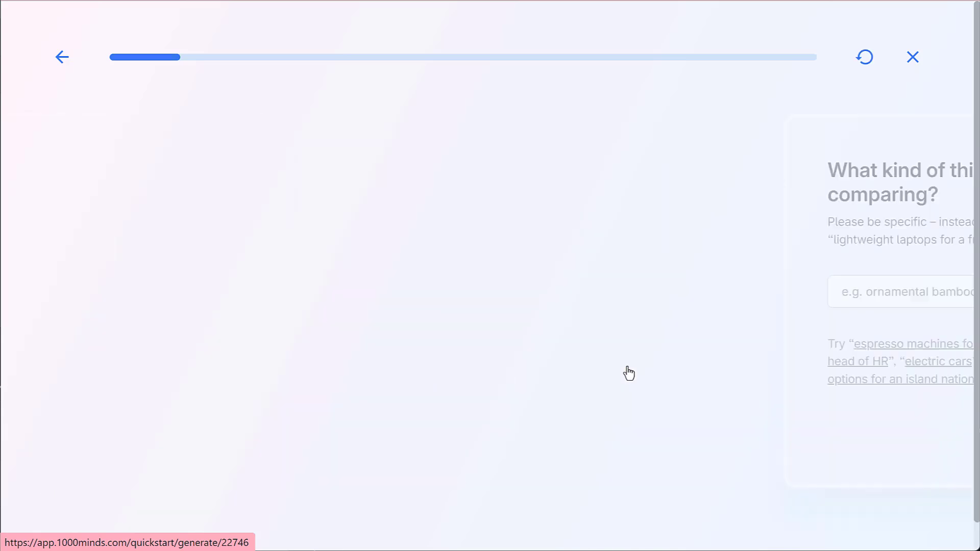
Enter "different types of bread" as the kind of things being compared and continue.
{"action": "left_click", "coordinate": [613, 295]}
{"action": "type", "text": "different types of bread"}
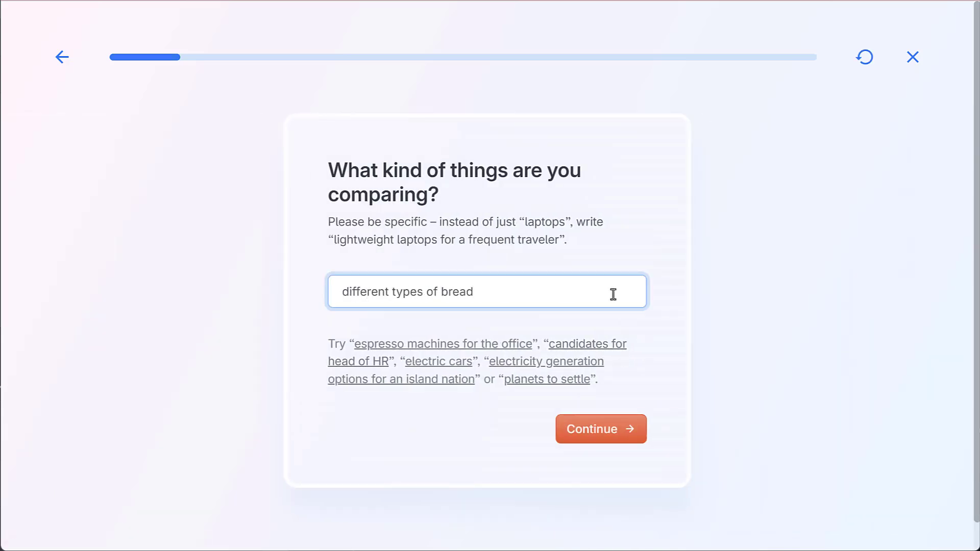
{"action": "left_click", "coordinate": [613, 437]}
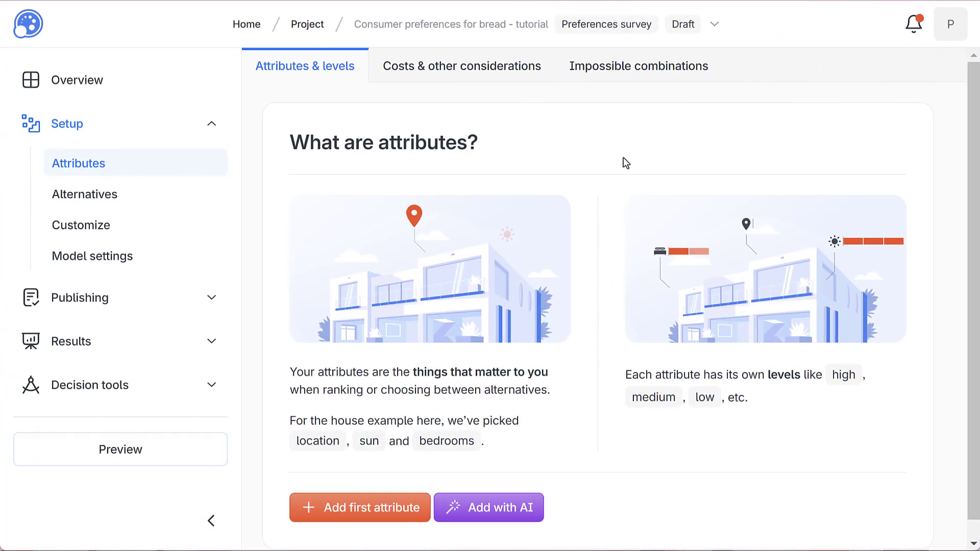
Add a first attribute named Shelf life with the levels Short, Medium and Long.
{"action": "left_click", "coordinate": [375, 507]}
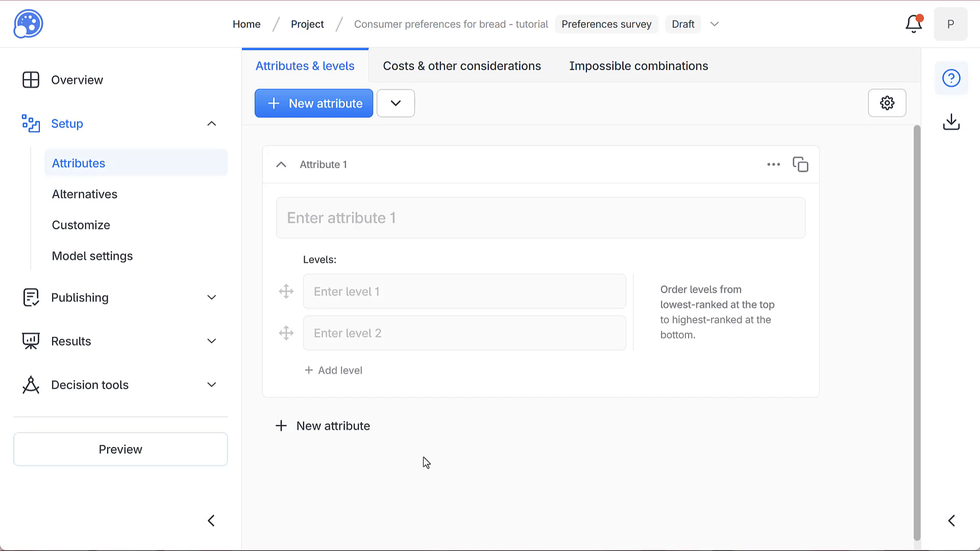
{"action": "left_click", "coordinate": [602, 227]}
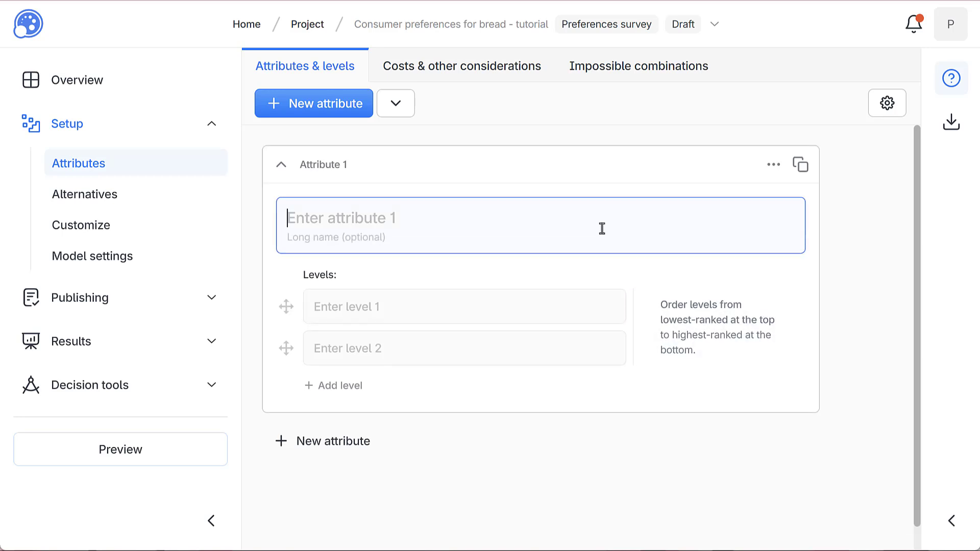
{"action": "type", "text": "Shelf life"}
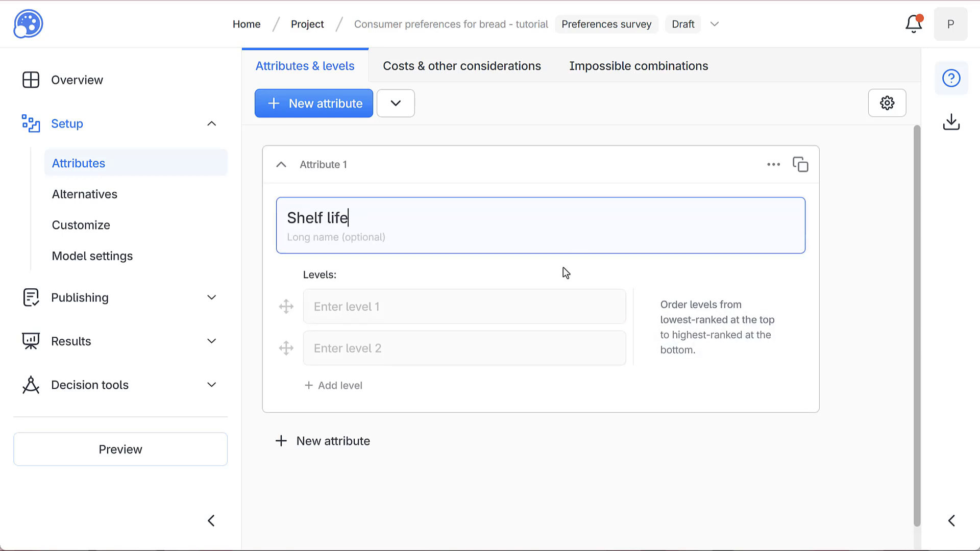
{"action": "left_click", "coordinate": [558, 304]}
{"action": "type", "text": "Short"}
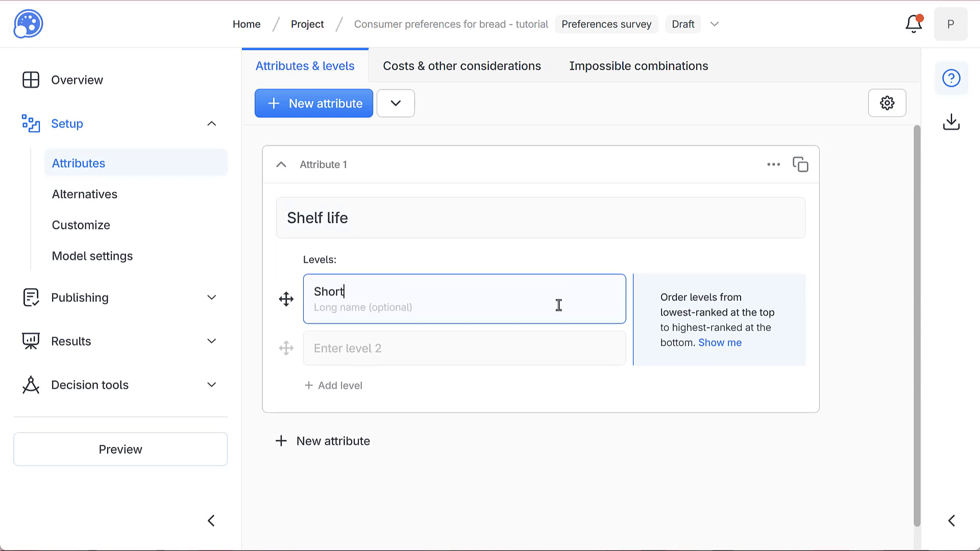
{"action": "left_click", "coordinate": [560, 351]}
{"action": "type", "text": "Medium"}
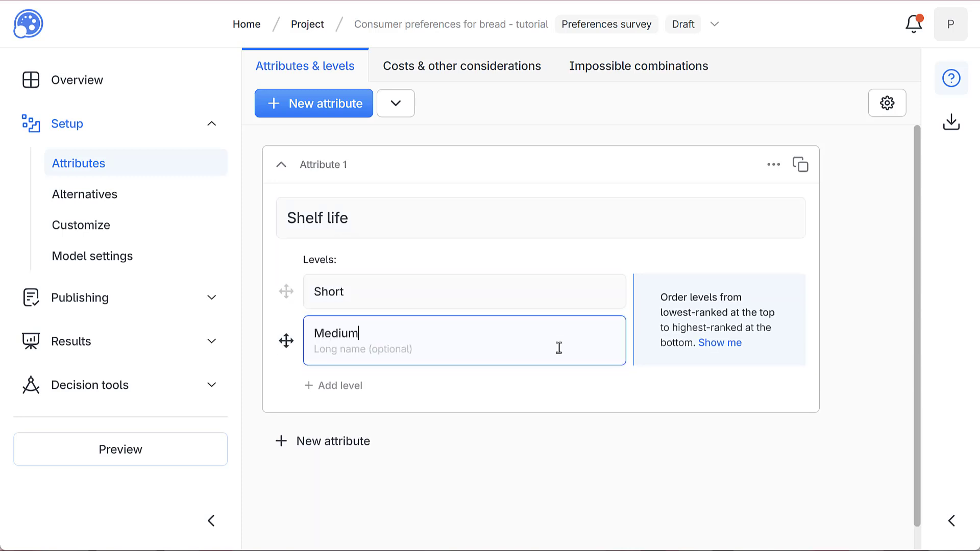
{"action": "left_click", "coordinate": [341, 386]}
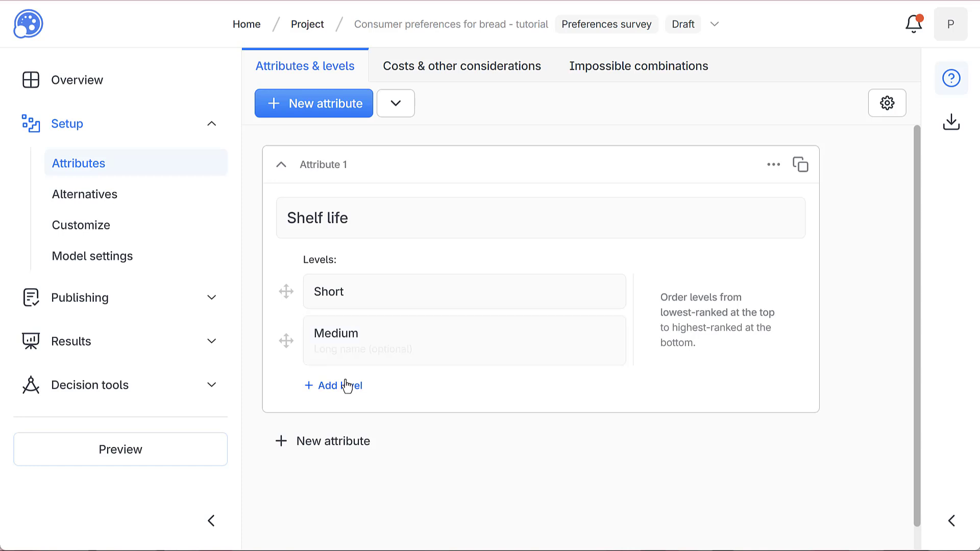
{"action": "type", "text": "L"}
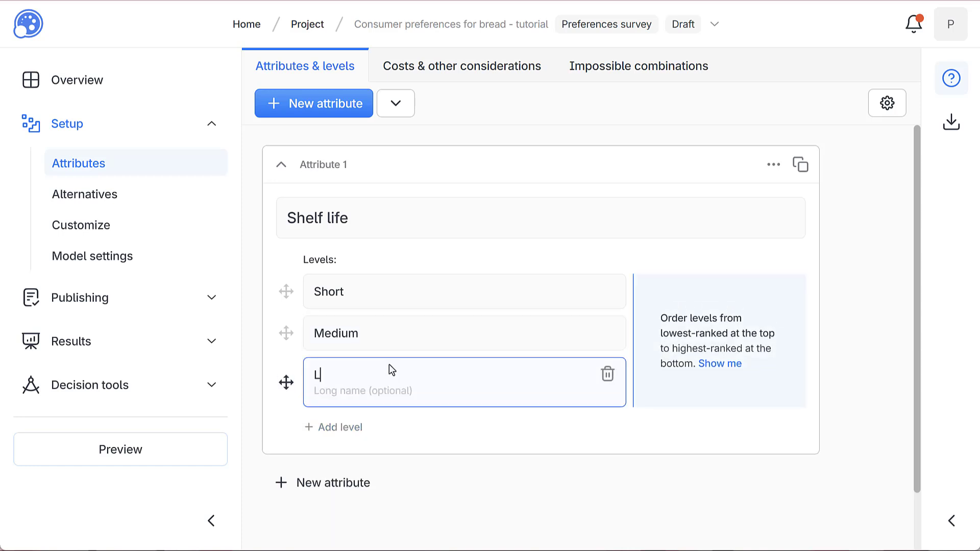
{"action": "type", "text": "ong"}
{"action": "left_click", "coordinate": [449, 482]}
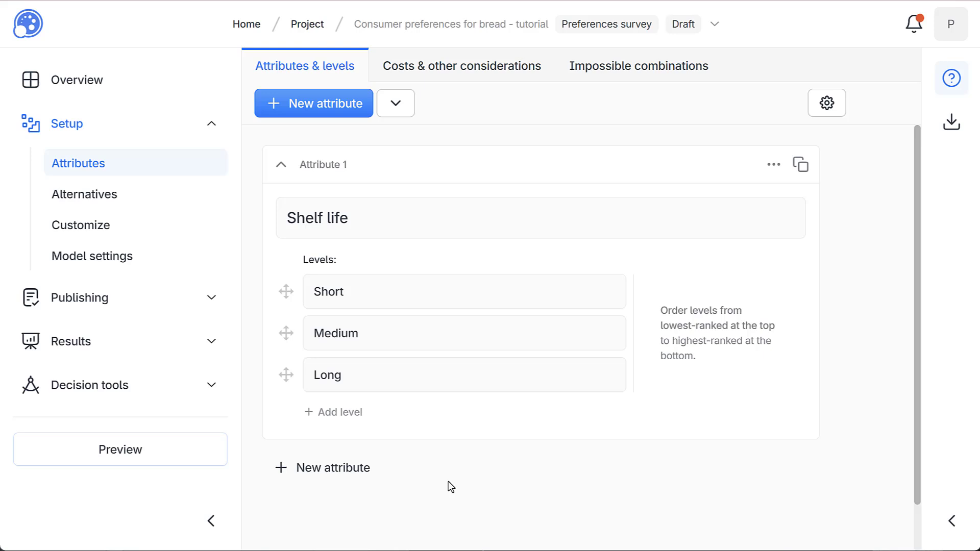
Give the Shelf life levels the long names "Short (less than 3 days)", "Medium (3-6 days)" and "Long (7+ days)".
{"action": "left_click", "coordinate": [367, 298]}
{"action": "left_click", "coordinate": [367, 306]}
{"action": "type", "text": "Short (less than 3 days)"}
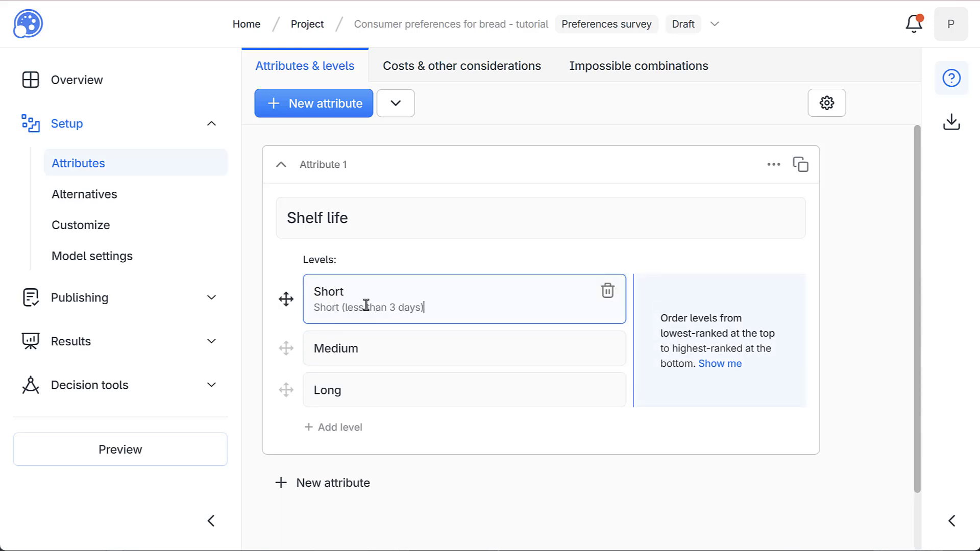
{"action": "left_click", "coordinate": [361, 360]}
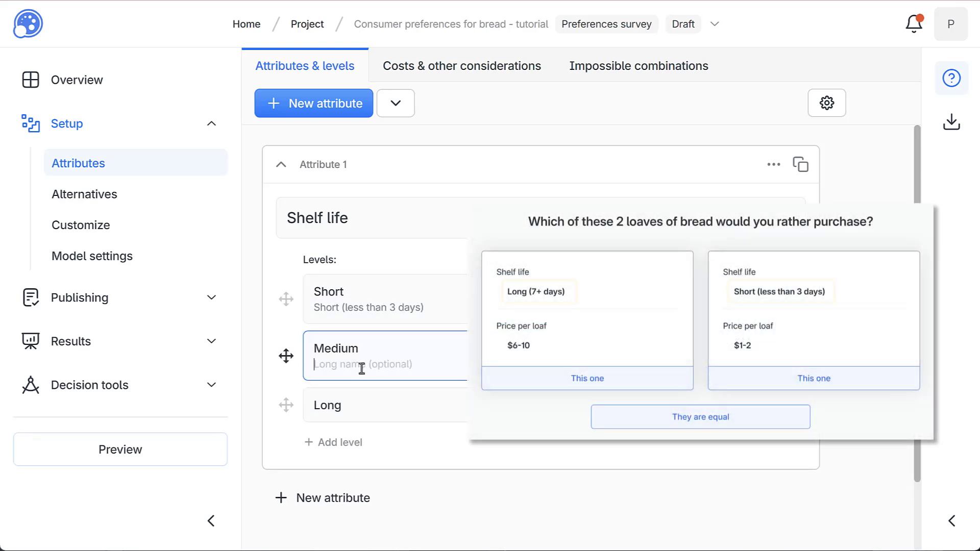
{"action": "type", "text": "Medium (3-"}
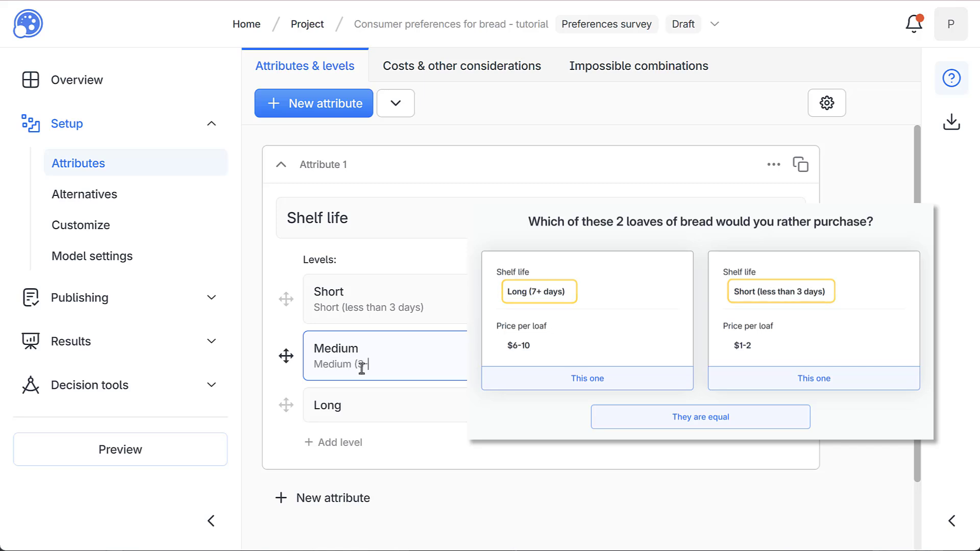
{"action": "type", "text": "6 days)"}
{"action": "left_click", "coordinate": [358, 405]}
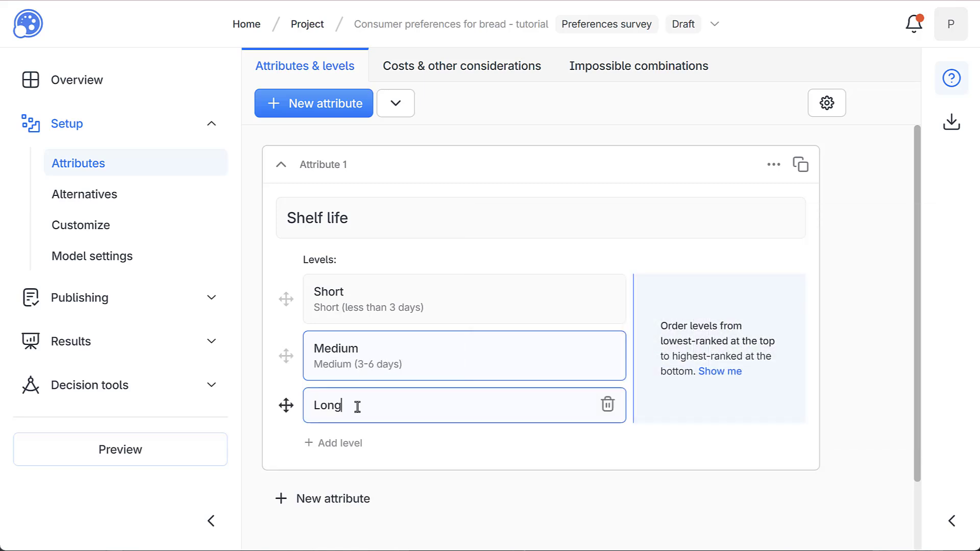
{"action": "type", "text": "Long (7+"}
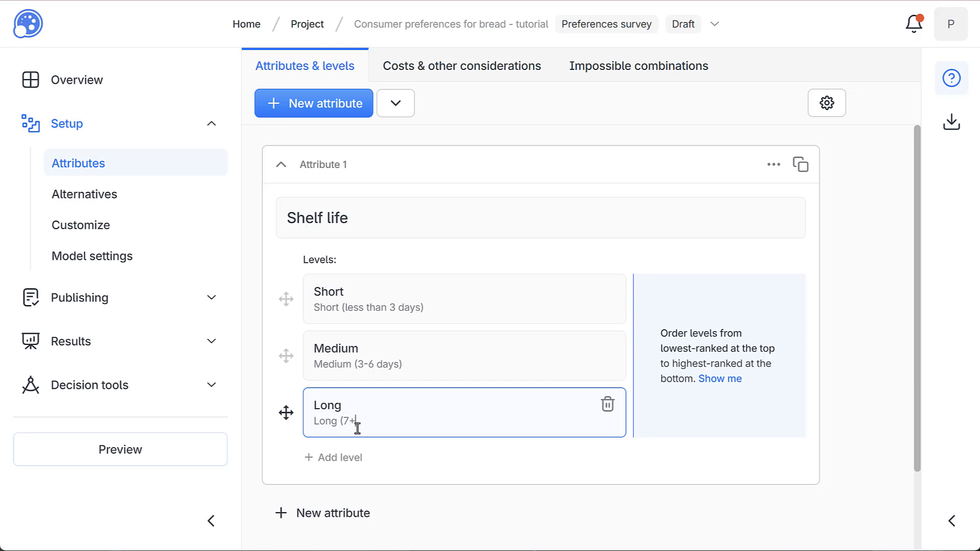
{"action": "type", "text": " days)"}
{"action": "left_click", "coordinate": [447, 507]}
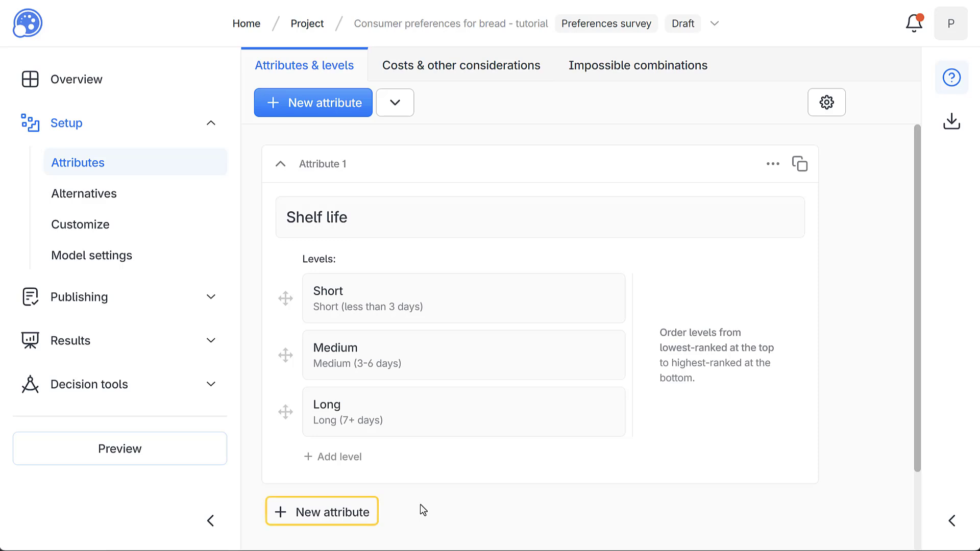
Add a second attribute named Price per loaf with $6-10 as its first level and a second level beginning with $3-.
{"action": "left_click", "coordinate": [360, 512]}
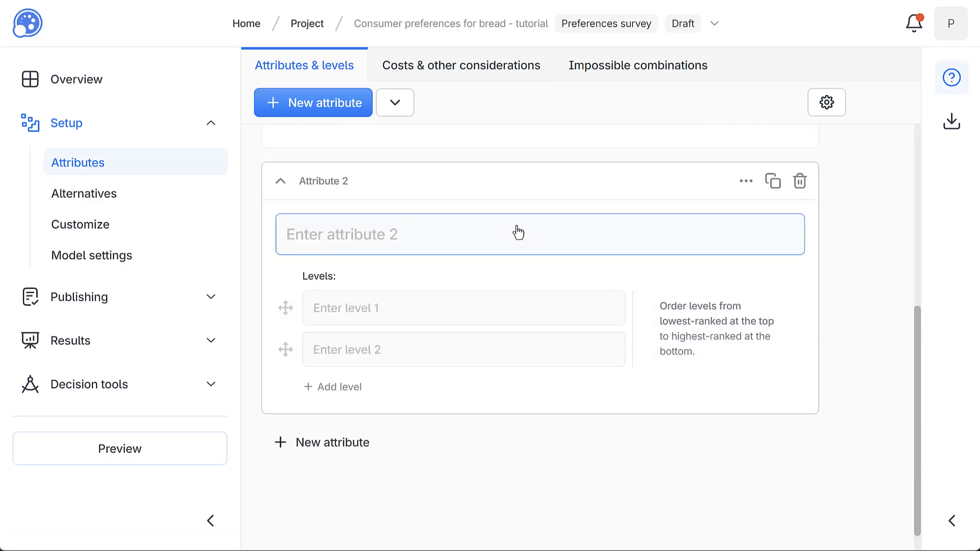
{"action": "type", "text": "Price per loaf"}
{"action": "left_click", "coordinate": [447, 324]}
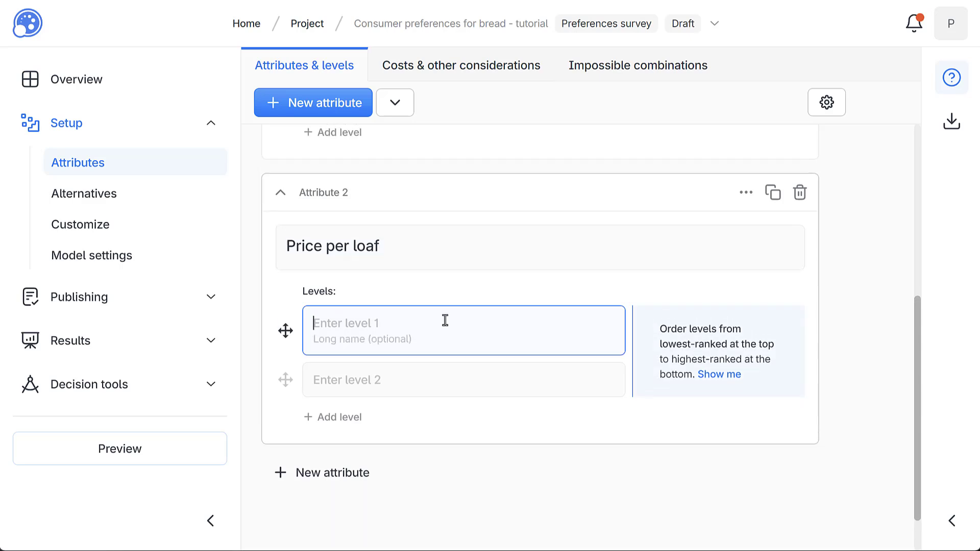
{"action": "type", "text": "$6-10"}
{"action": "left_click", "coordinate": [384, 378]}
{"action": "type", "text": "$"}
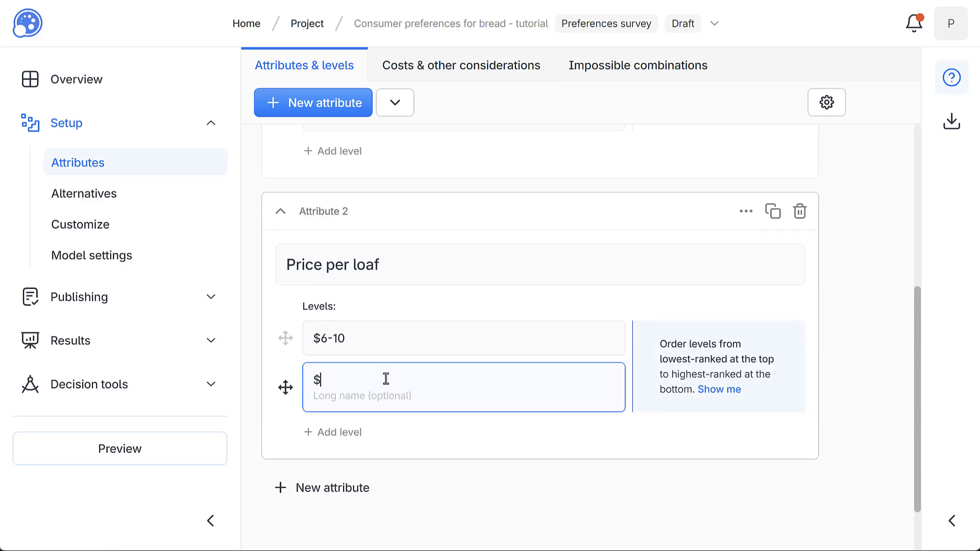
{"action": "type", "text": "3-"}
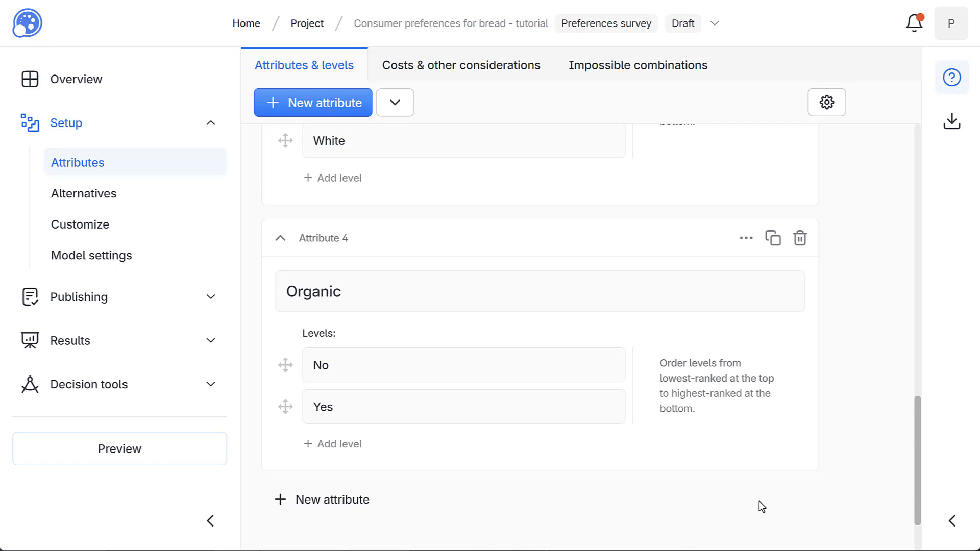
Duplicate the Organic attribute and delete the copy.
{"action": "left_click", "coordinate": [774, 238]}
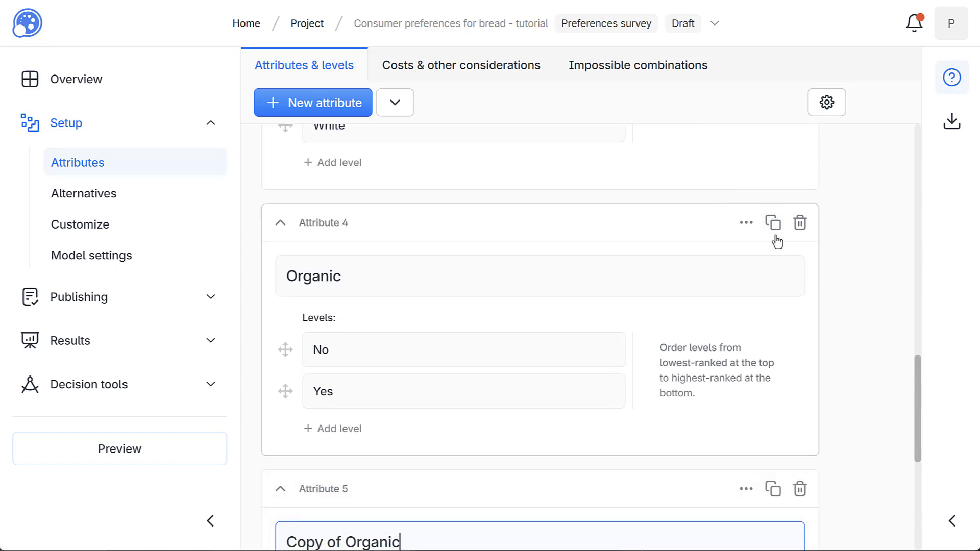
{"action": "left_click", "coordinate": [801, 489]}
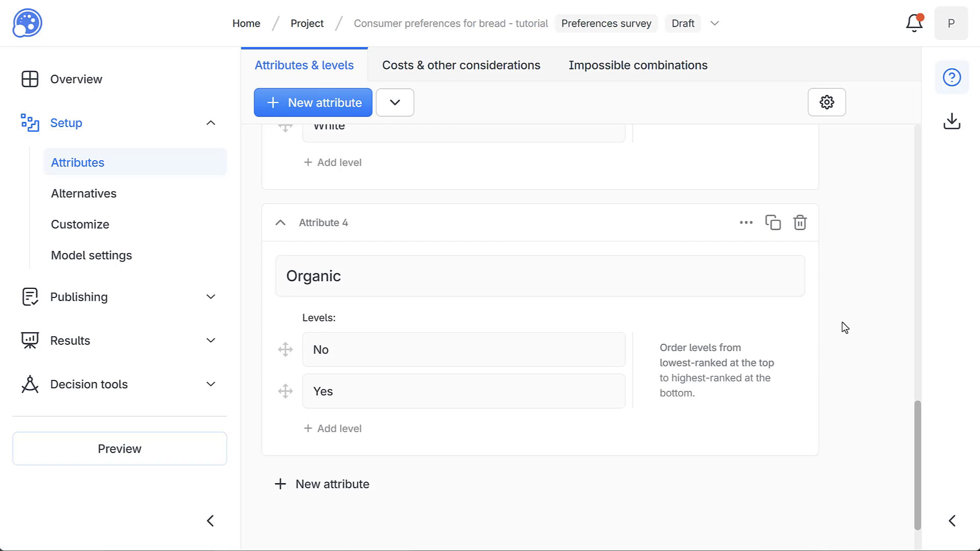
Move Sourdough below White in the Type of bread levels and make the attribute self-explicated.
{"action": "scroll", "coordinate": [845, 327], "scroll_direction": "up", "scroll_amount": 5}
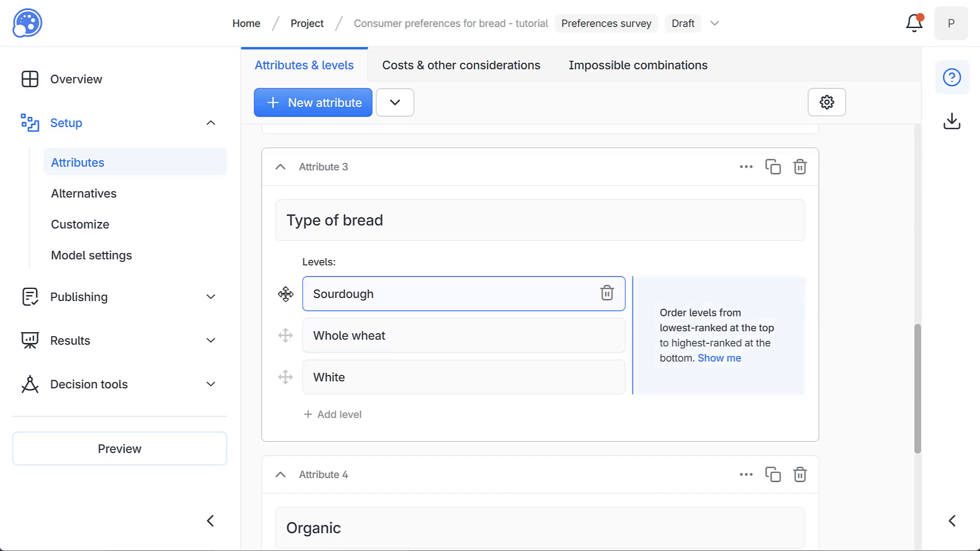
{"action": "left_click_drag", "start_coordinate": [285, 294], "coordinate": [280, 376]}
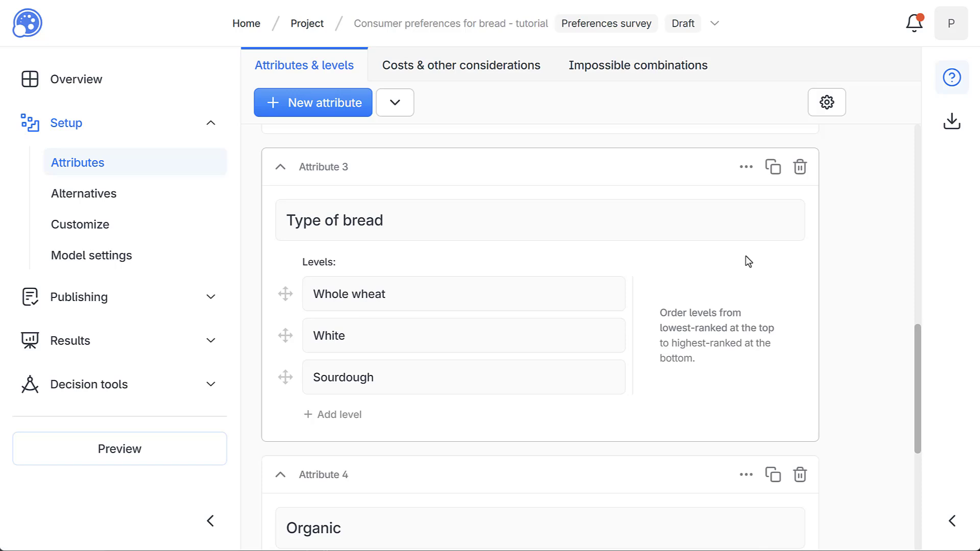
{"action": "left_click", "coordinate": [746, 168]}
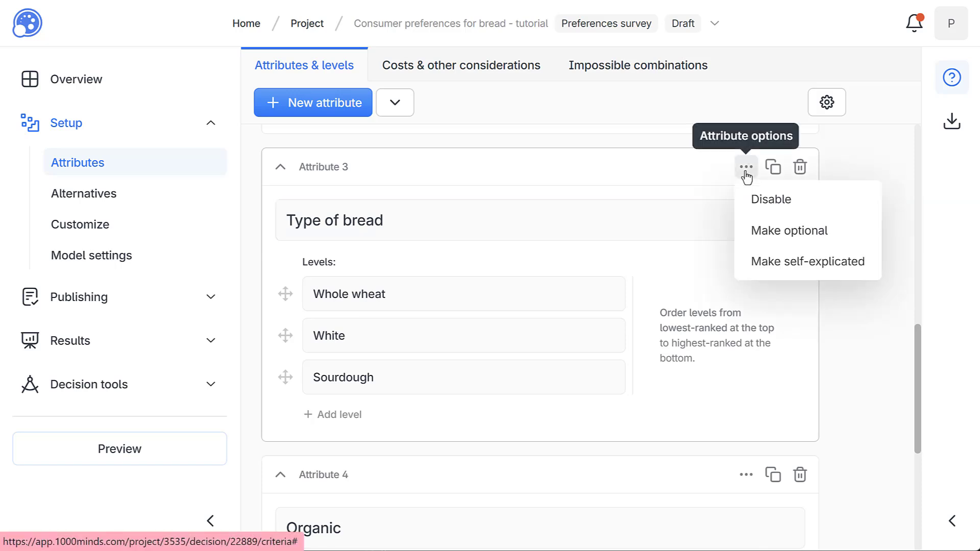
{"action": "left_click", "coordinate": [751, 275]}
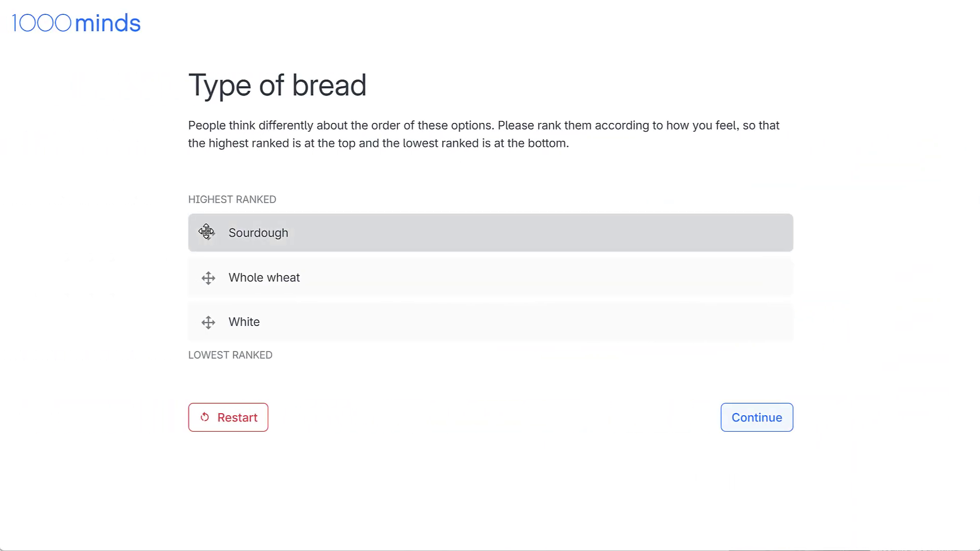
Reorder the bread types in the participant's ranking page, moving Sourdough to the lowest rank and lowering the middle option.
{"action": "left_click_drag", "start_coordinate": [204, 230], "coordinate": [203, 319]}
{"action": "left_click_drag", "start_coordinate": [213, 274], "coordinate": [201, 313]}
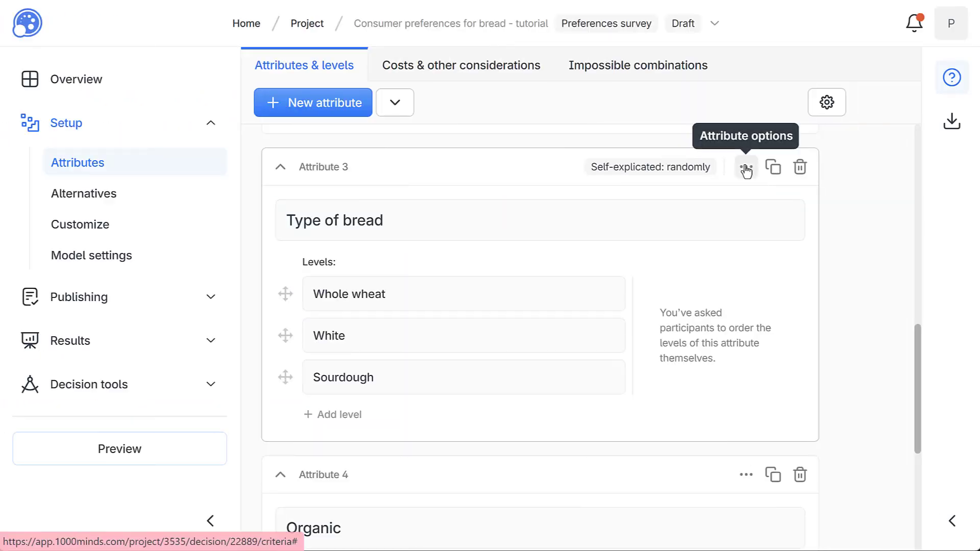
Make the Type of bread attribute optional.
{"action": "left_click", "coordinate": [746, 168]}
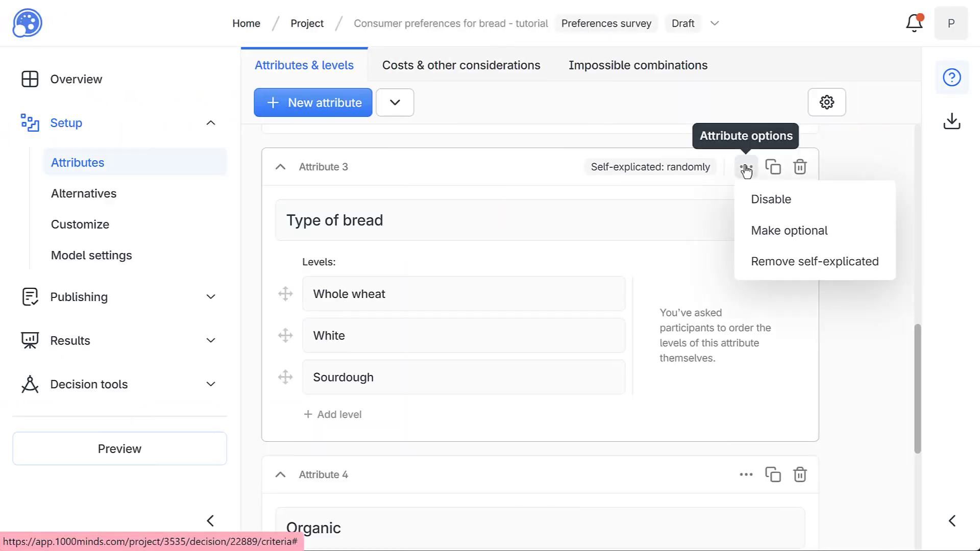
{"action": "left_click", "coordinate": [770, 234]}
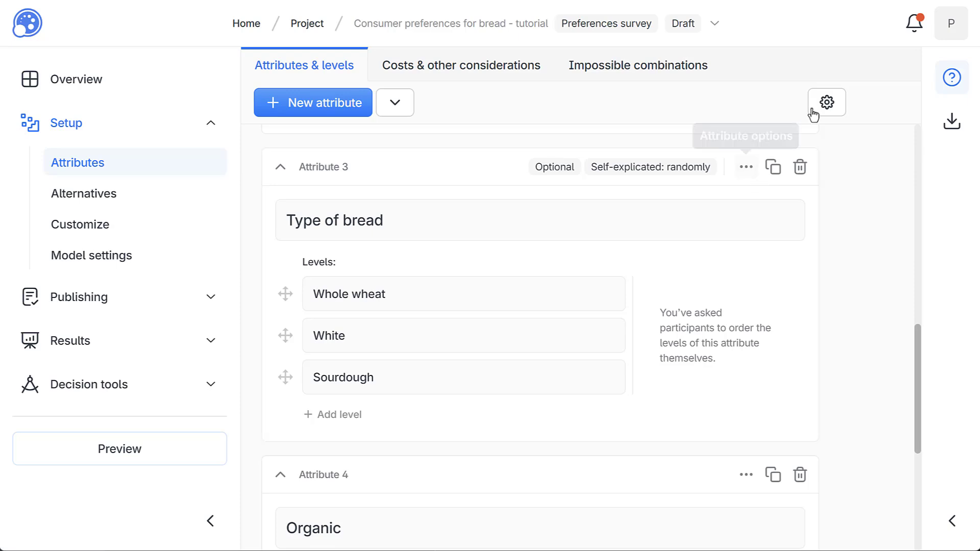
Review the general attributes options, including the minimum and maximum number of optional attributes, and close them.
{"action": "left_click", "coordinate": [827, 102]}
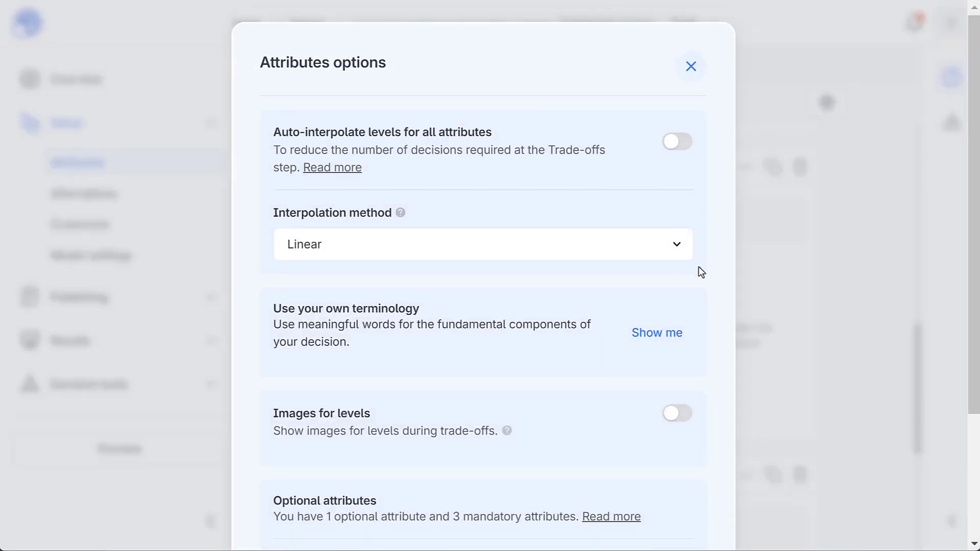
{"action": "scroll", "coordinate": [681, 302], "scroll_direction": "down", "scroll_amount": 3}
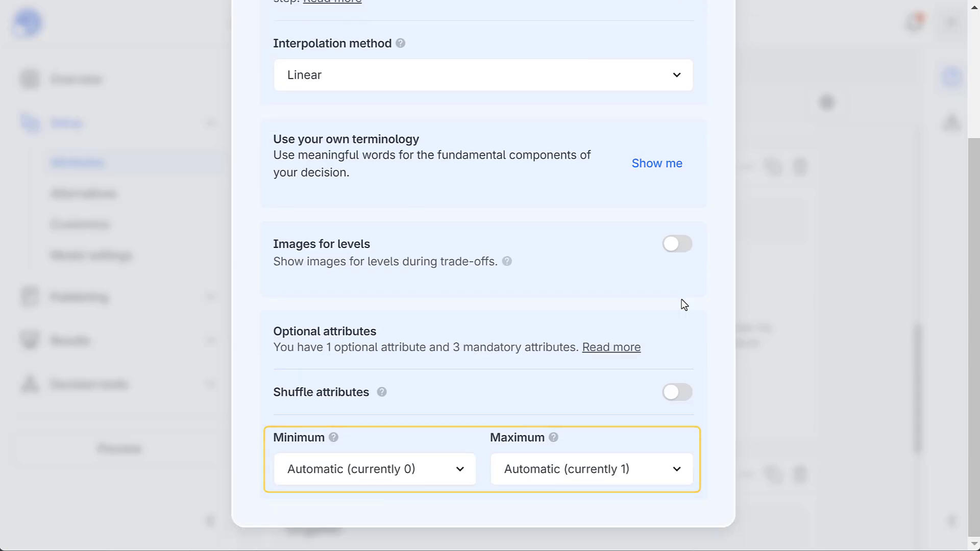
{"action": "scroll", "coordinate": [681, 271], "scroll_direction": "up", "scroll_amount": 3}
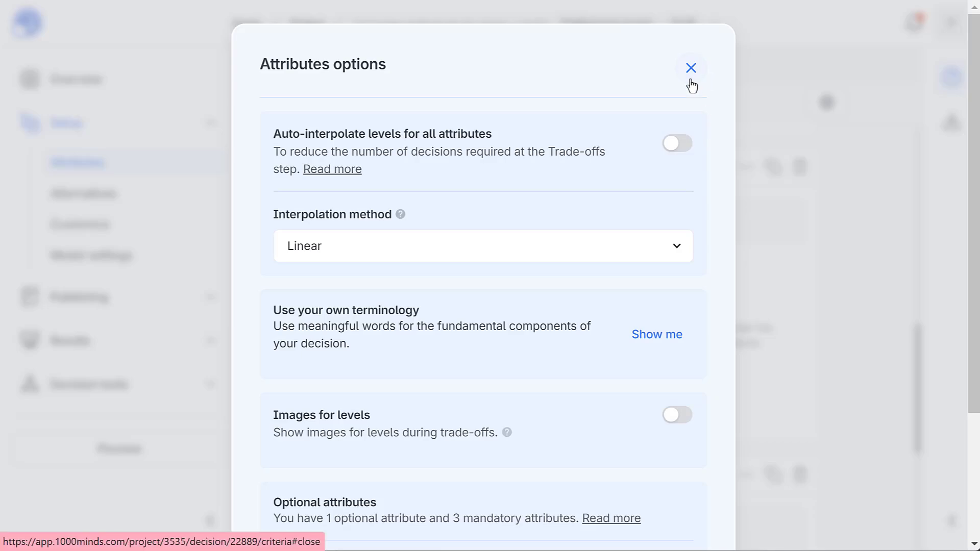
{"action": "left_click", "coordinate": [691, 71]}
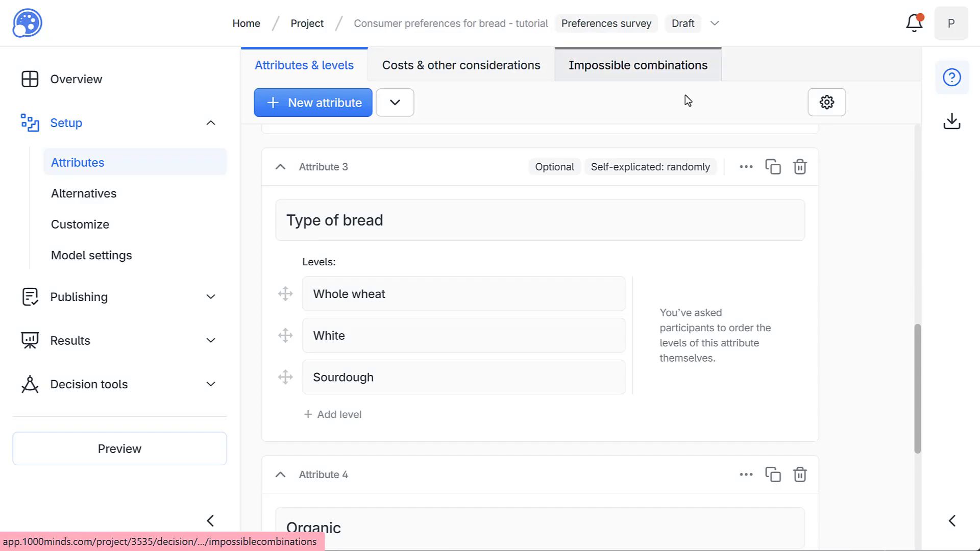
Open the survey customization for optional attributes and go to the Attribute grouping section.
{"action": "left_click", "coordinate": [171, 235]}
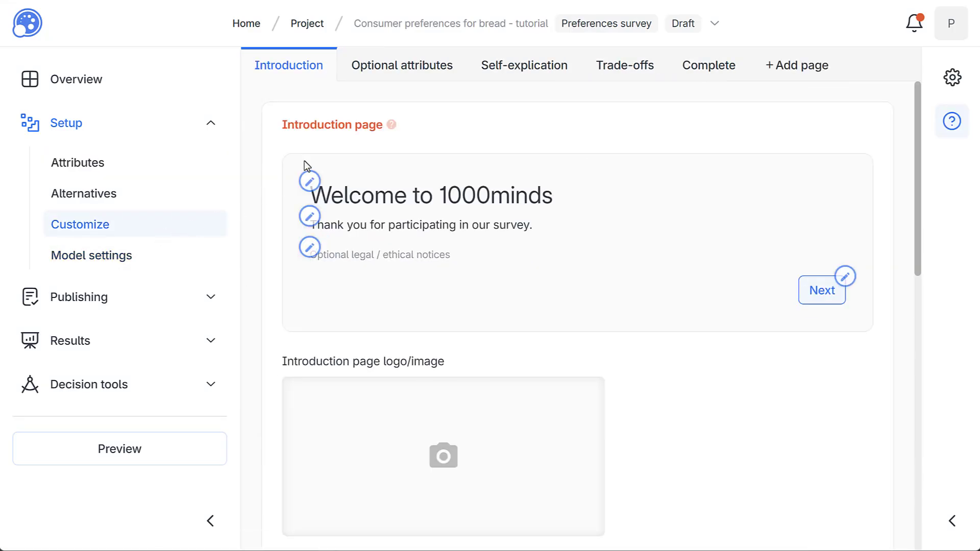
{"action": "left_click", "coordinate": [433, 77]}
{"action": "scroll", "coordinate": [673, 272], "scroll_direction": "down", "scroll_amount": 8}
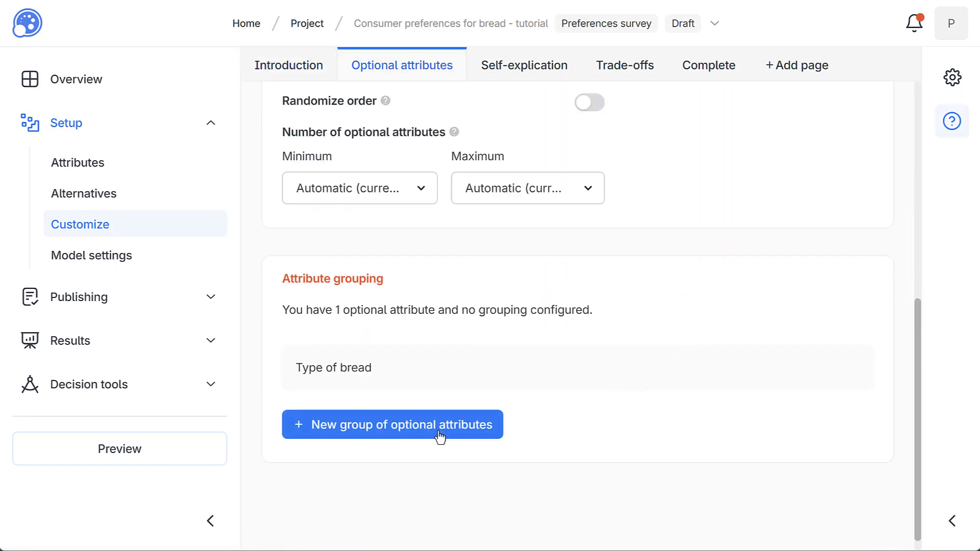
Start a new group of optional attributes in the Attribute grouping section.
{"action": "left_click", "coordinate": [439, 433]}
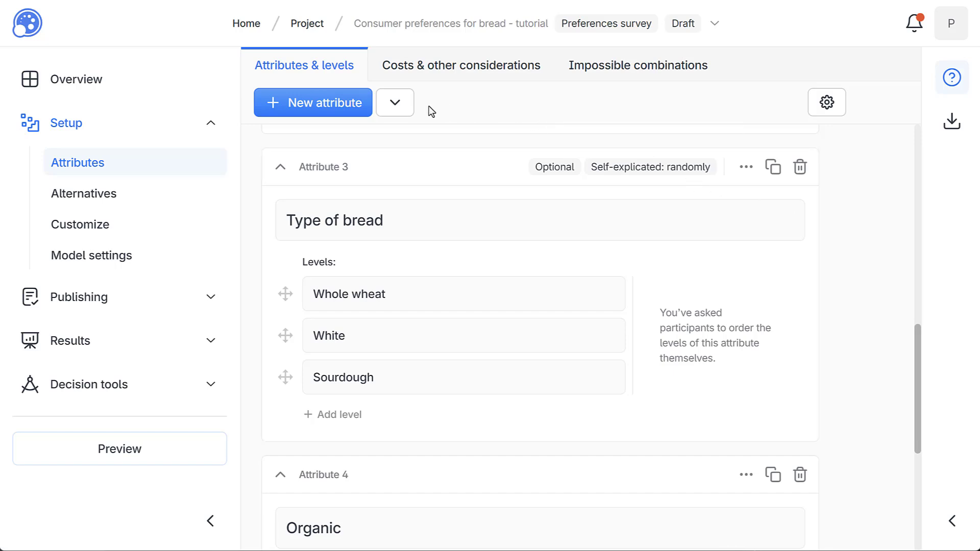
Run the simulation that estimates how many trade-offs participants will need to make, and close its results.
{"action": "left_click", "coordinate": [407, 104]}
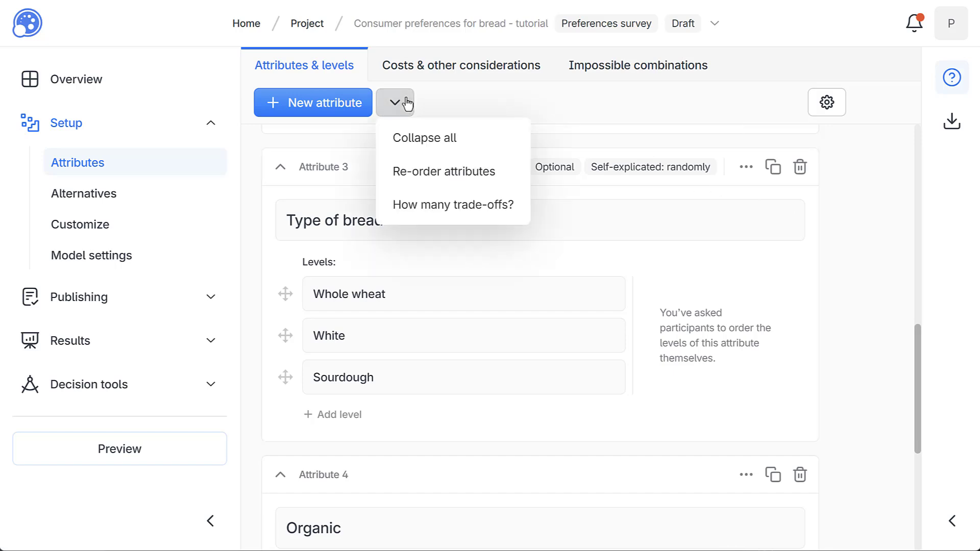
{"action": "left_click", "coordinate": [442, 210]}
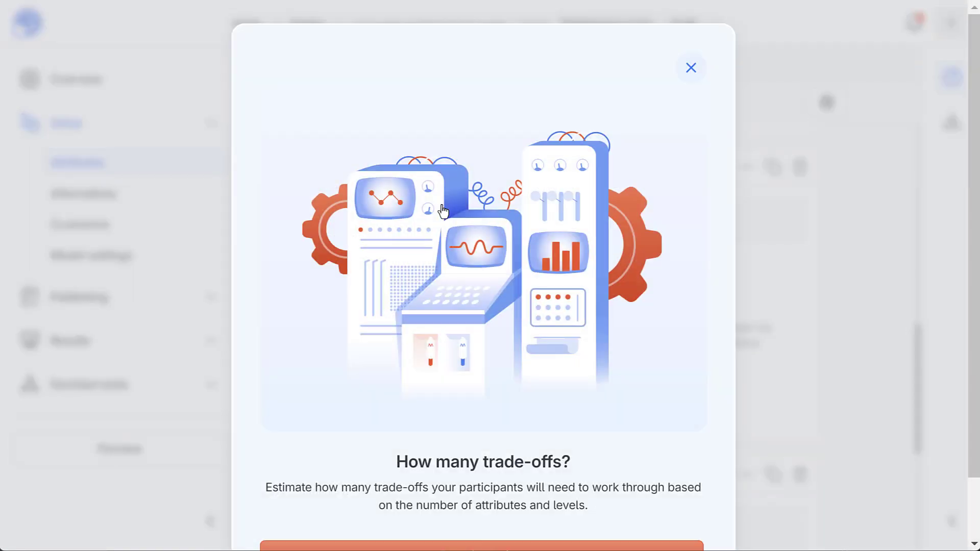
{"action": "scroll", "coordinate": [446, 255], "scroll_direction": "down", "scroll_amount": 1}
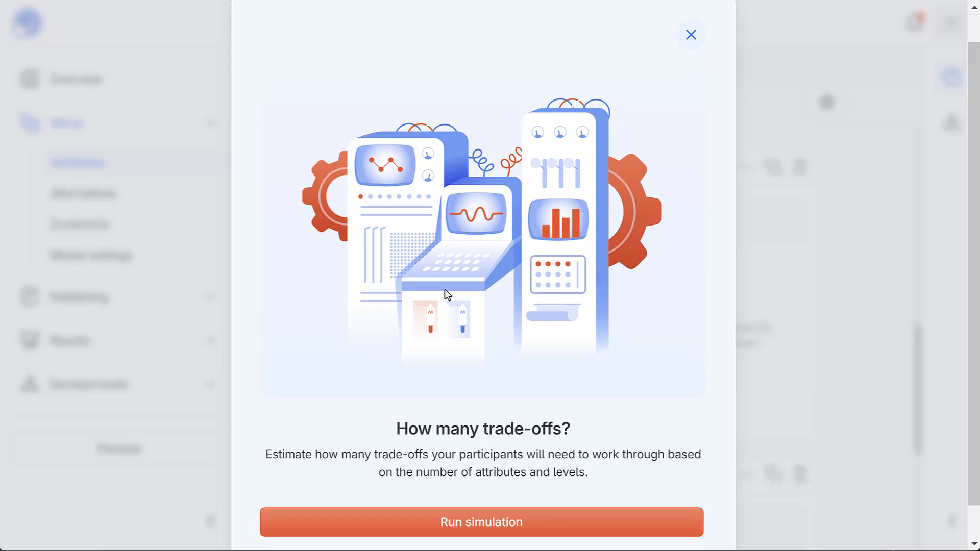
{"action": "scroll", "coordinate": [445, 294], "scroll_direction": "down", "scroll_amount": 1}
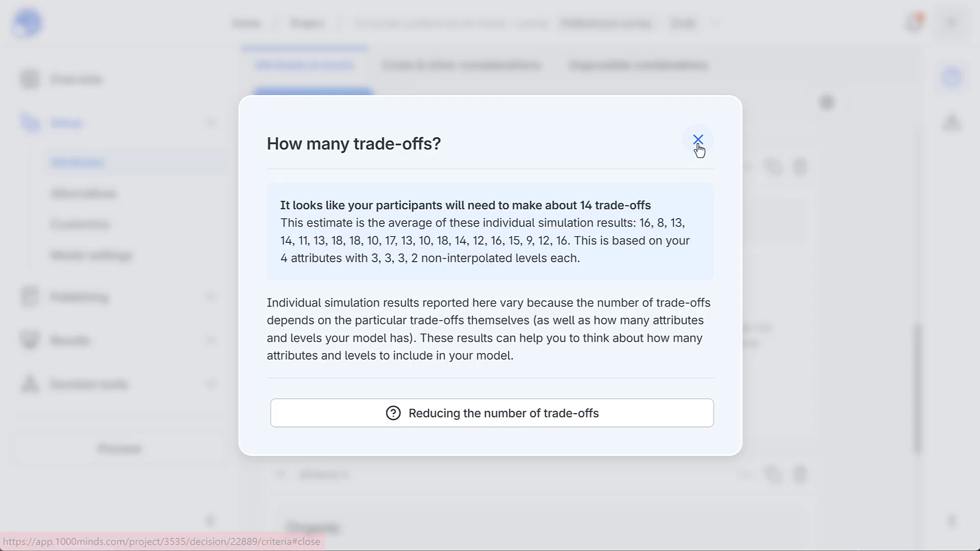
{"action": "left_click", "coordinate": [699, 147]}
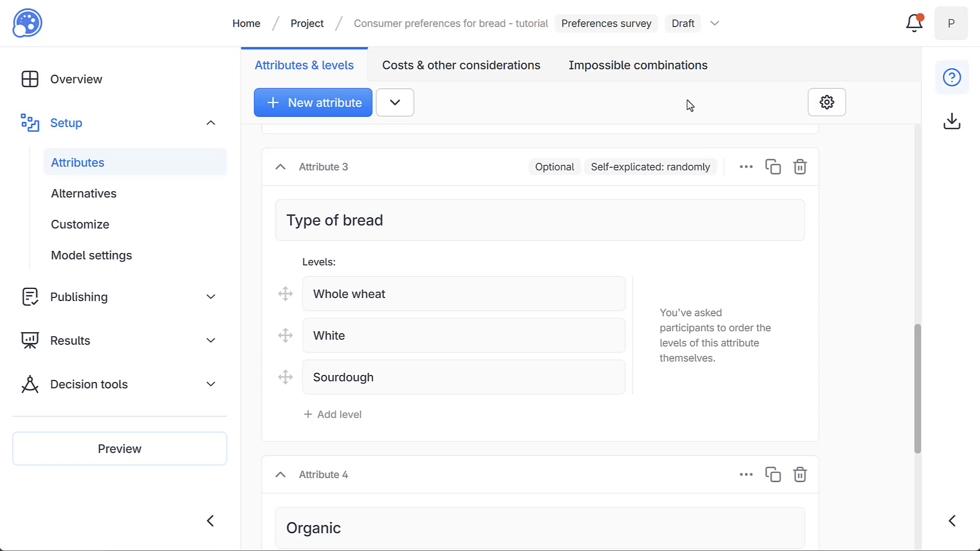
Turn off auto-interpolation of levels for all attributes in the general attributes options and close them.
{"action": "left_click", "coordinate": [827, 104]}
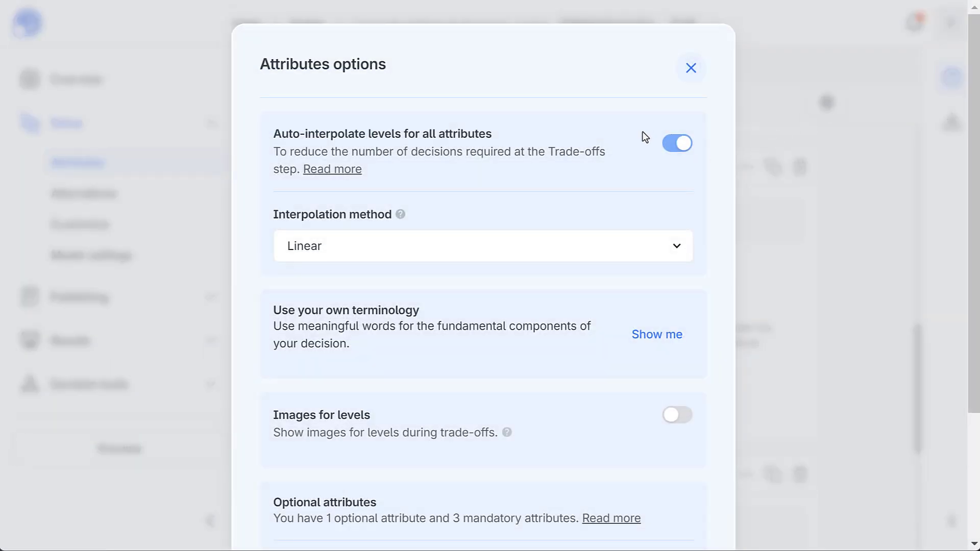
{"action": "left_click", "coordinate": [673, 145]}
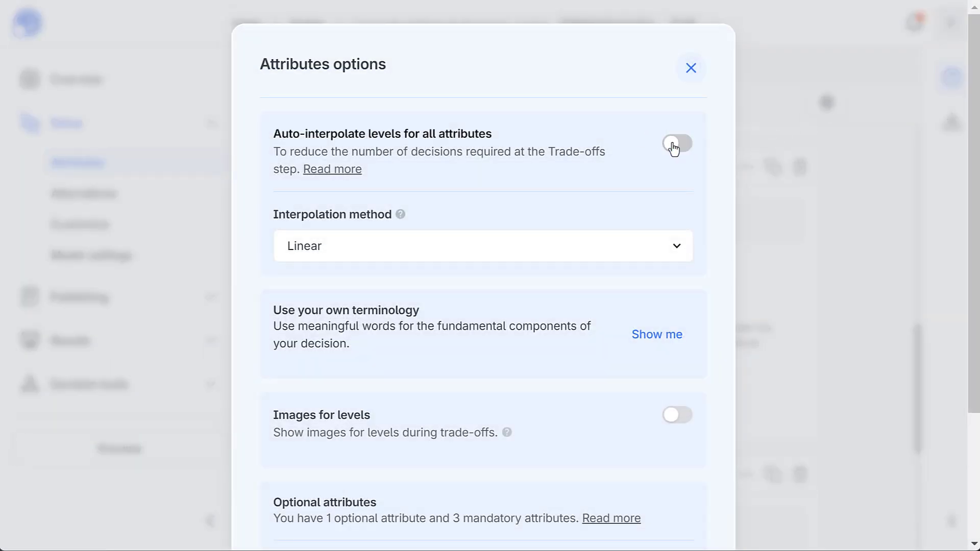
{"action": "left_click", "coordinate": [691, 70]}
Interpolate the middle levels individually: $3-5 under Price per loaf and Medium under Shelf life.
{"action": "mouse_move", "coordinate": [608, 337]}
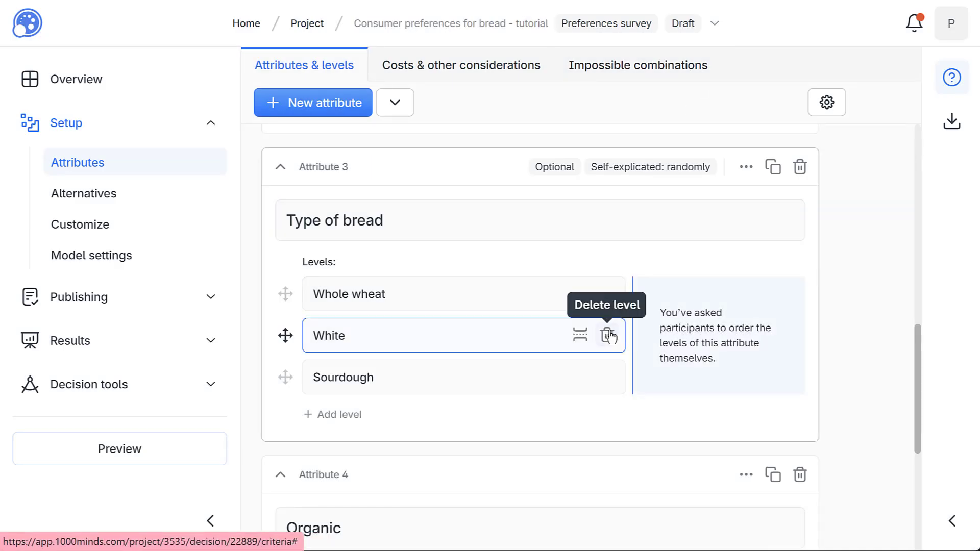
{"action": "scroll", "coordinate": [584, 334], "scroll_direction": "up", "scroll_amount": 5}
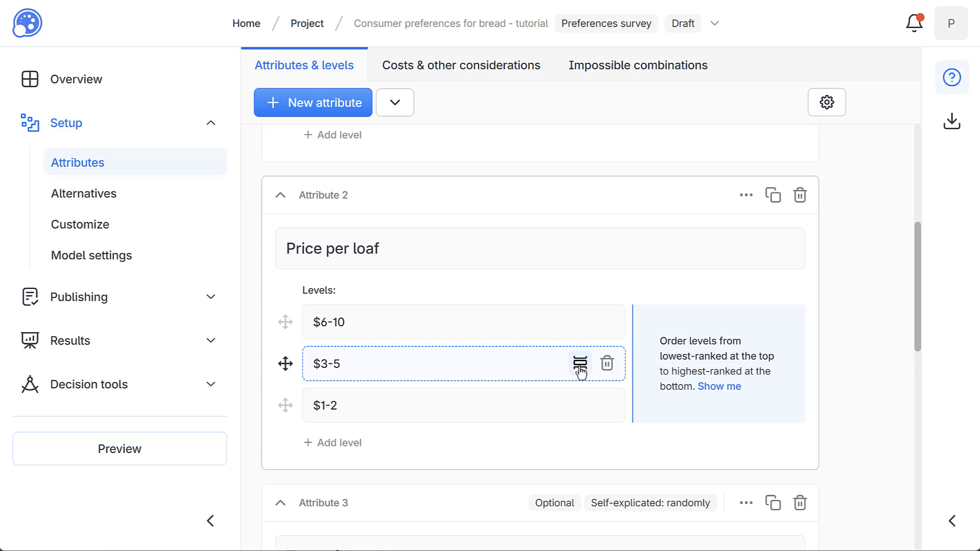
{"action": "left_click", "coordinate": [580, 365]}
{"action": "scroll", "coordinate": [579, 335], "scroll_direction": "up", "scroll_amount": 5}
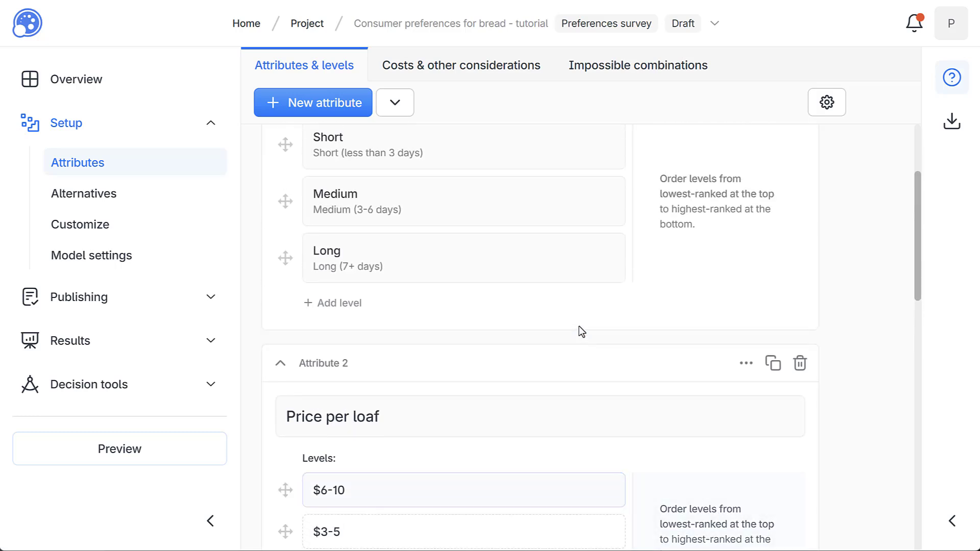
{"action": "left_click", "coordinate": [581, 279]}
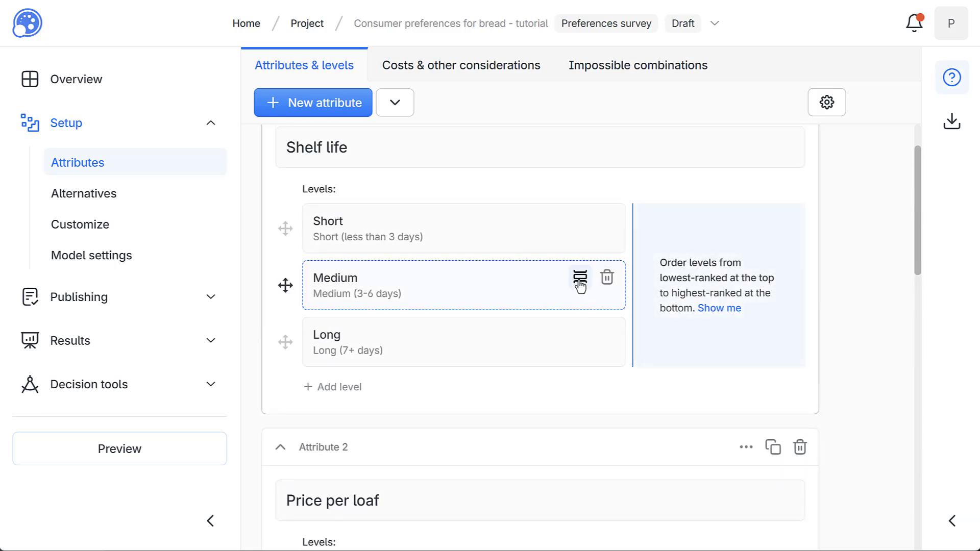